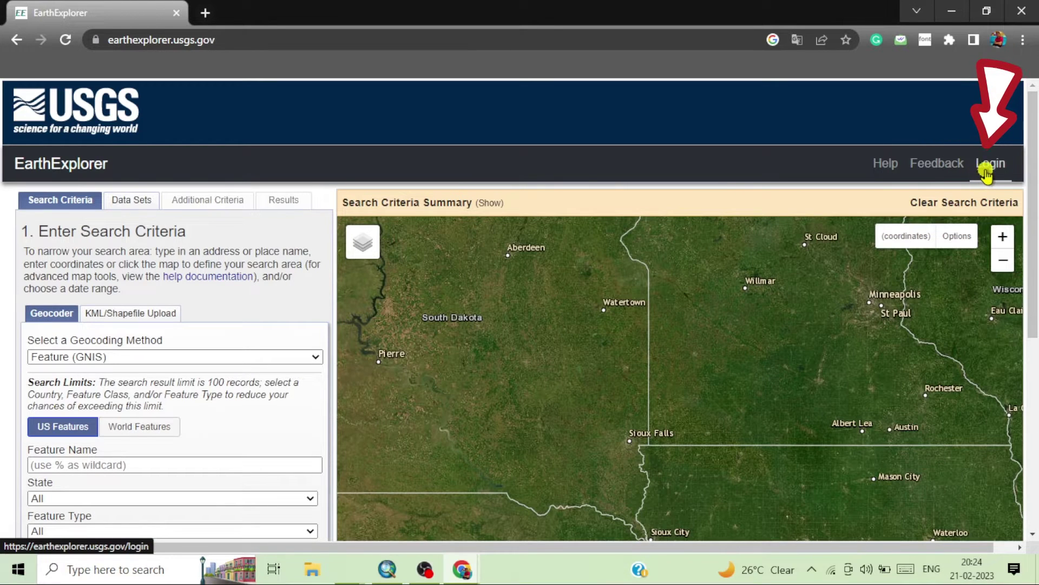
Sign in to the USGS account with the registered username and password
{"action": "left_click", "coordinate": [986, 172]}
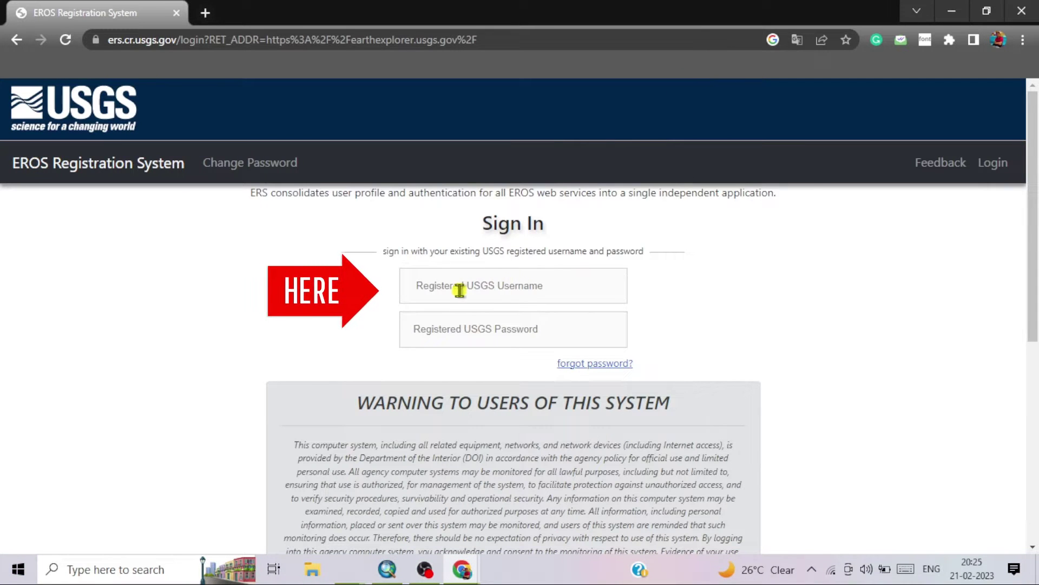
{"action": "left_click", "coordinate": [448, 291]}
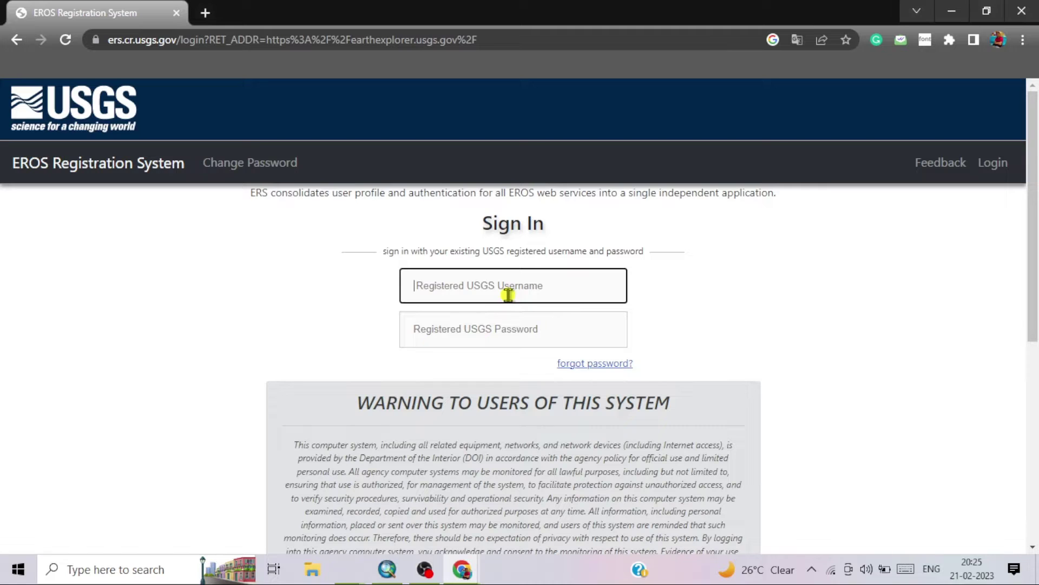
{"action": "type", "text": "sun"}
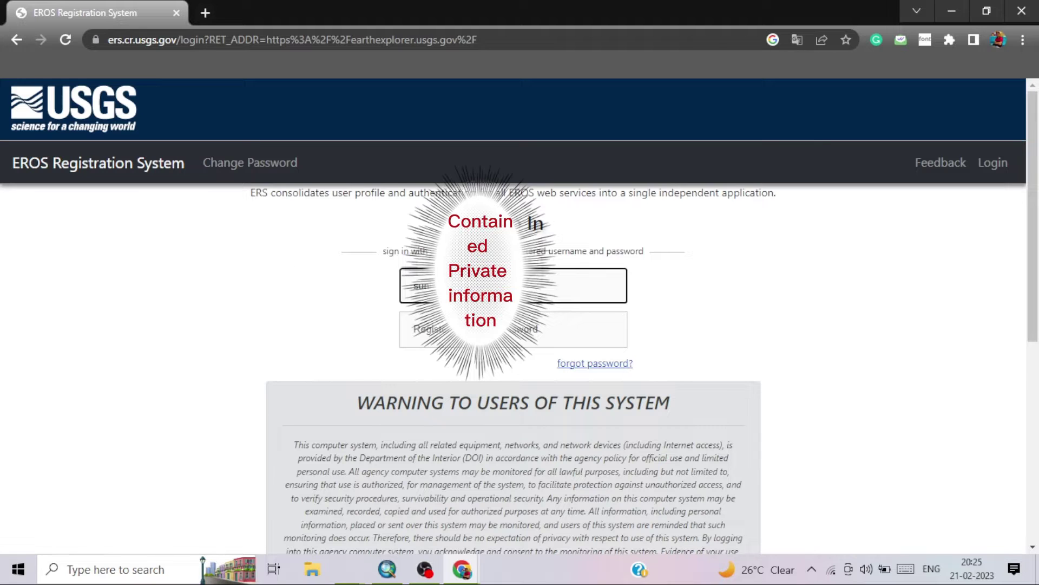
{"action": "left_click", "coordinate": [585, 329]}
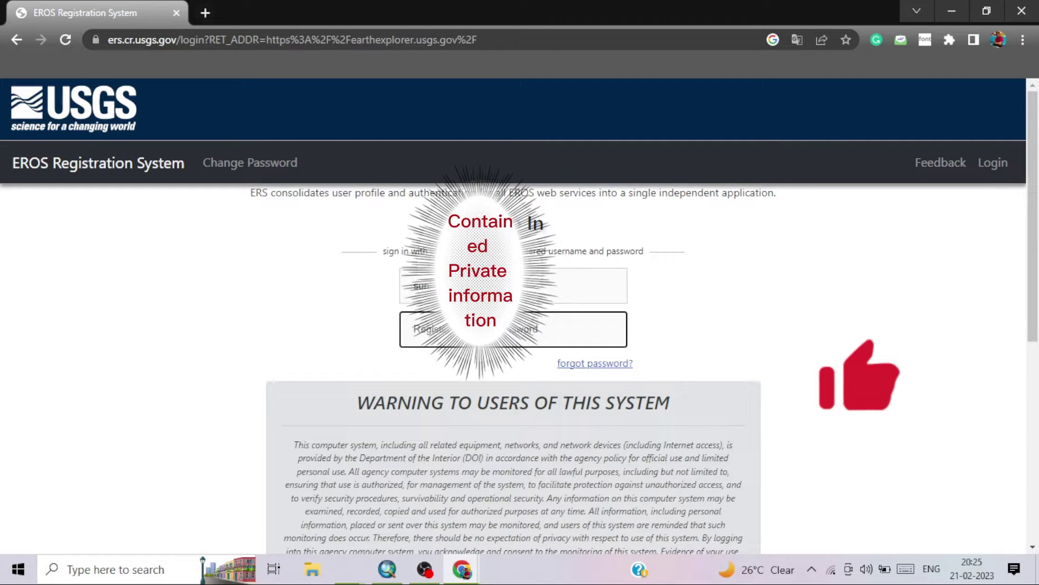
{"action": "type", "text": "******"}
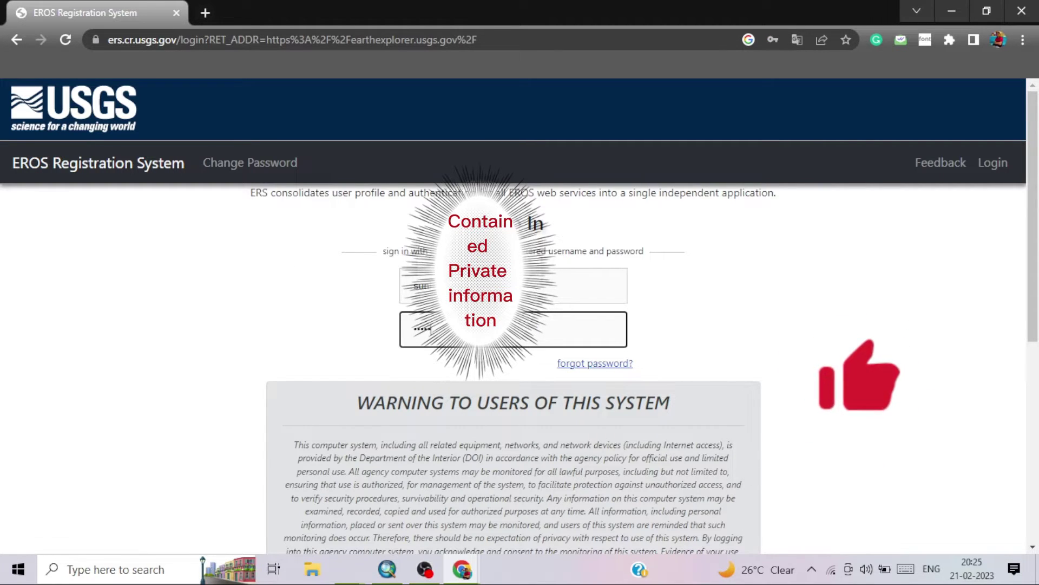
{"action": "type", "text": "****"}
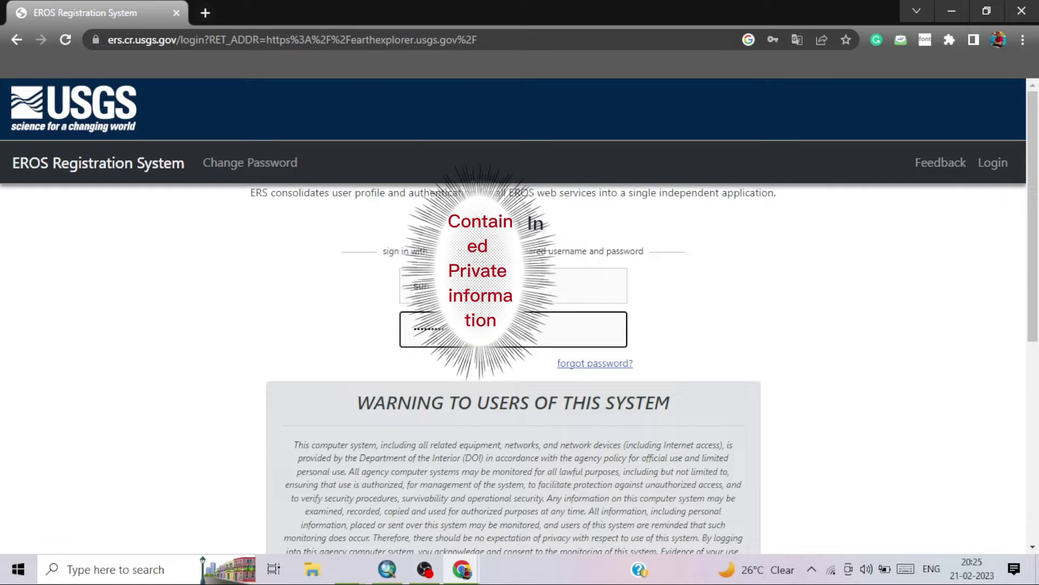
{"action": "left_click_drag", "start_coordinate": [1033, 255], "coordinate": [1033, 380]}
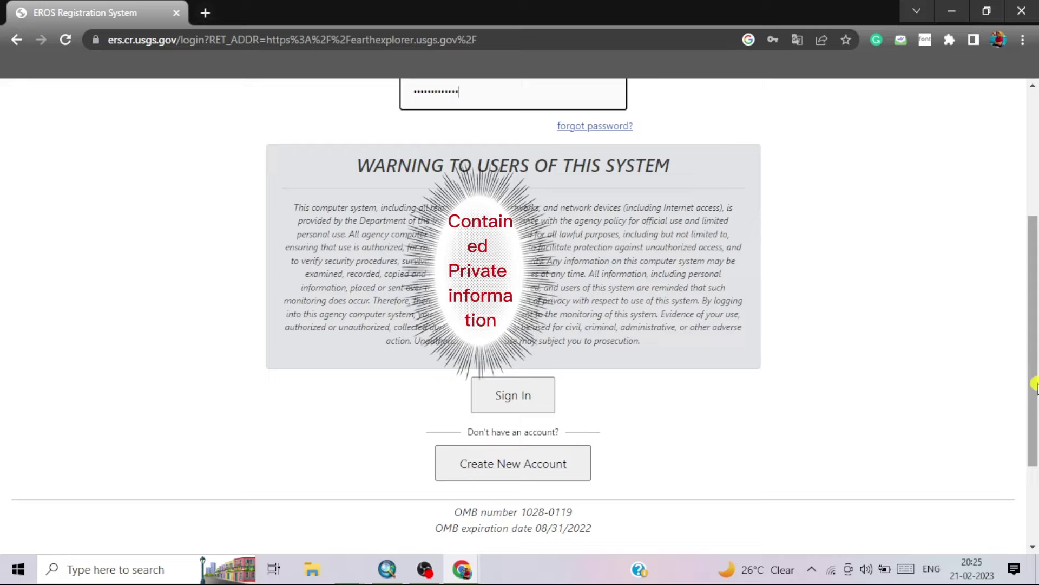
{"action": "left_click", "coordinate": [511, 400]}
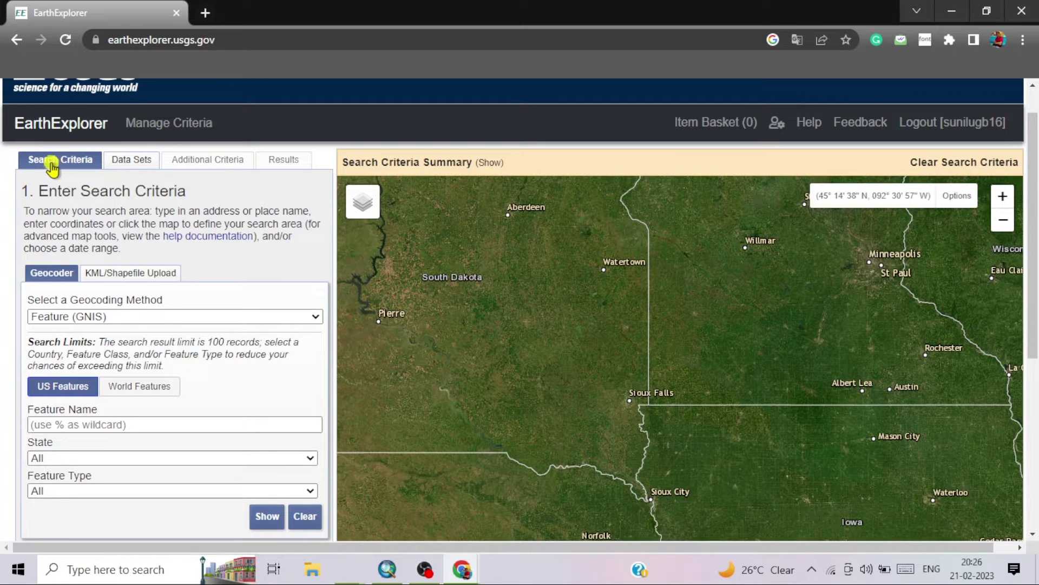
Geocode Baghmundi with the Address/Place method and add the Baghmundi, West Bengal result to the area of interest
{"action": "left_click", "coordinate": [66, 163]}
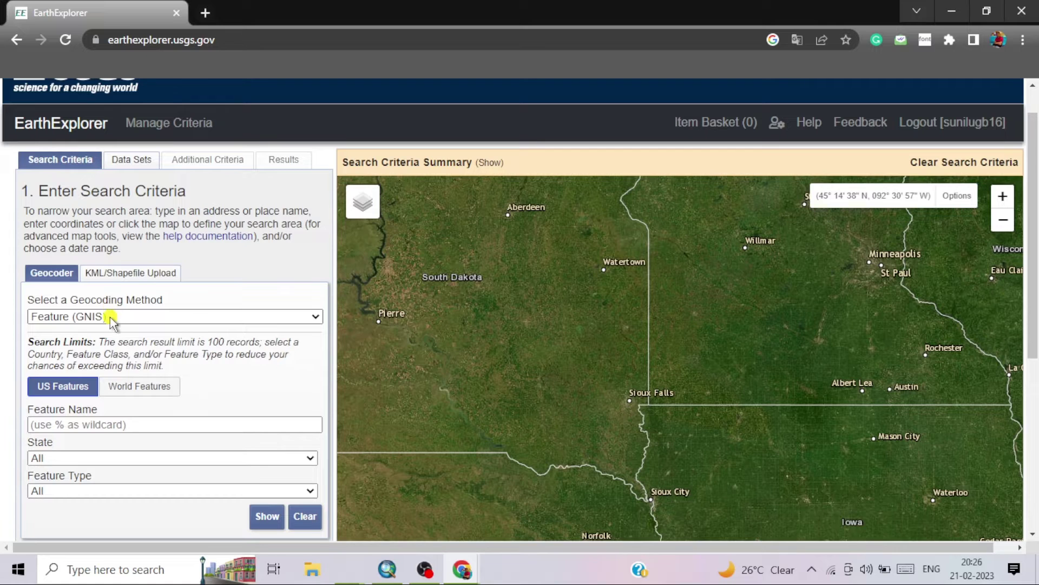
{"action": "left_click", "coordinate": [137, 317]}
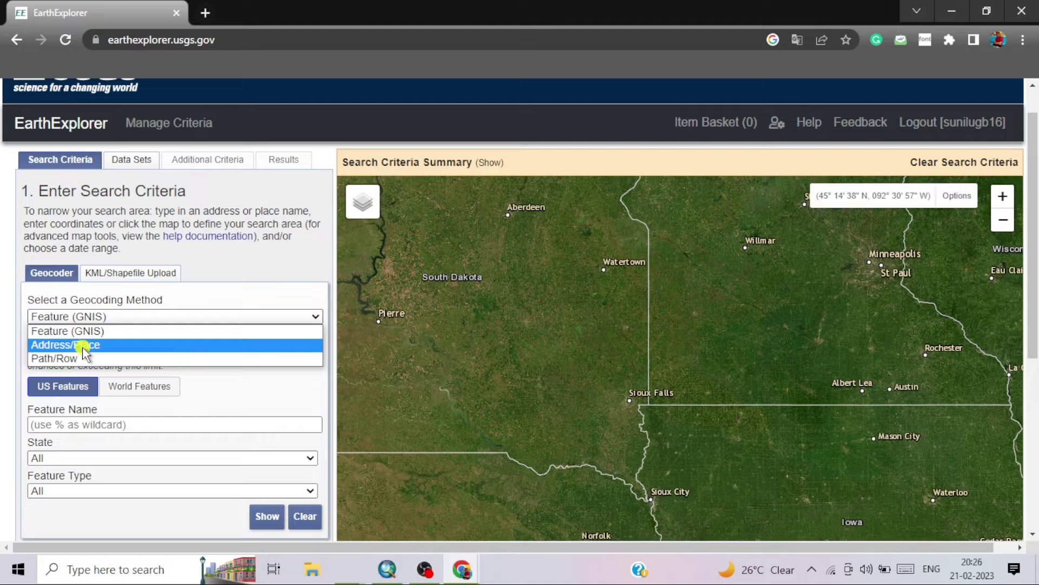
{"action": "left_click", "coordinate": [84, 347]}
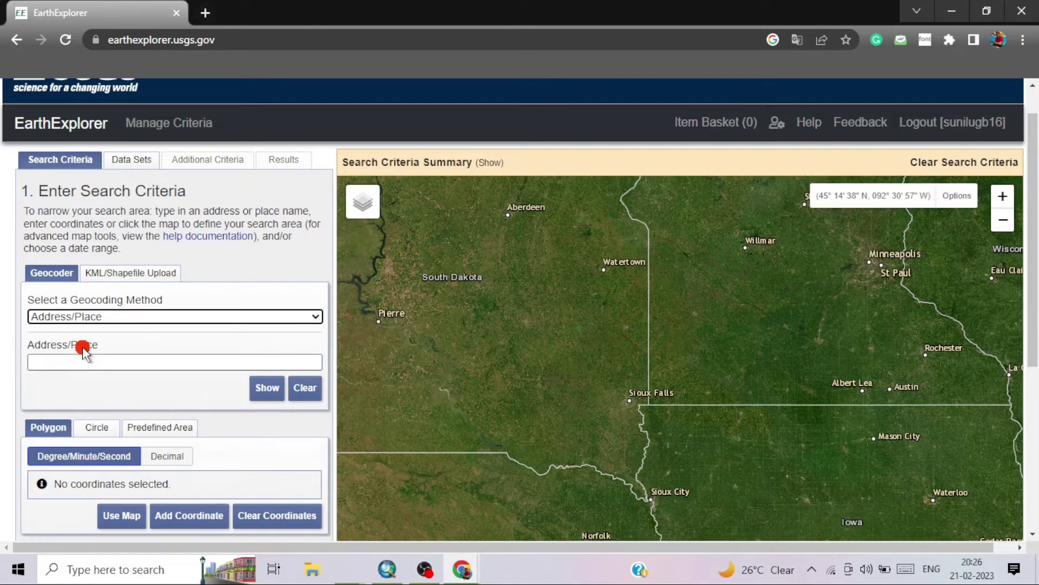
{"action": "left_click", "coordinate": [80, 359]}
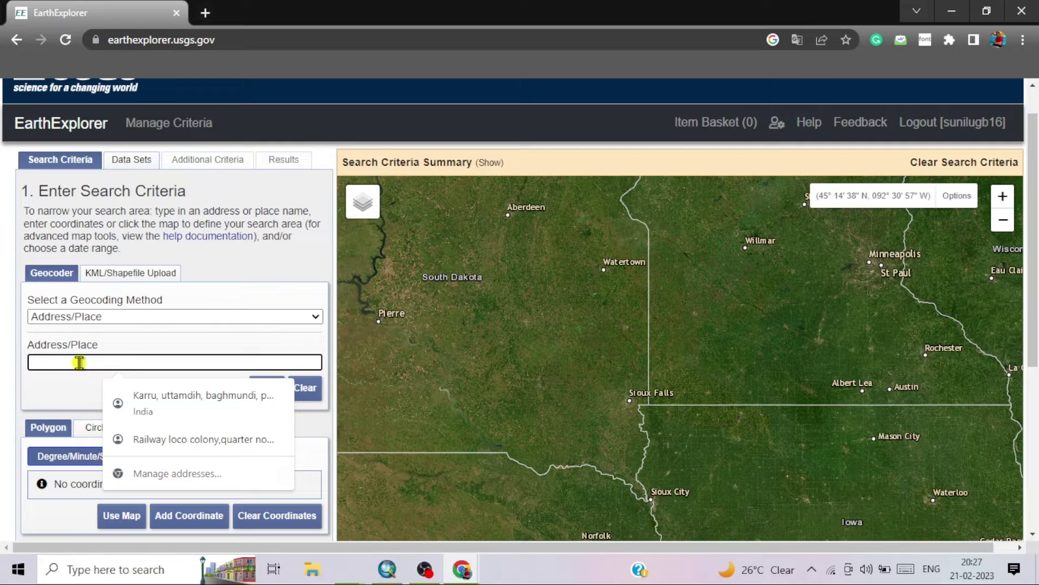
{"action": "type", "text": "Bagh"}
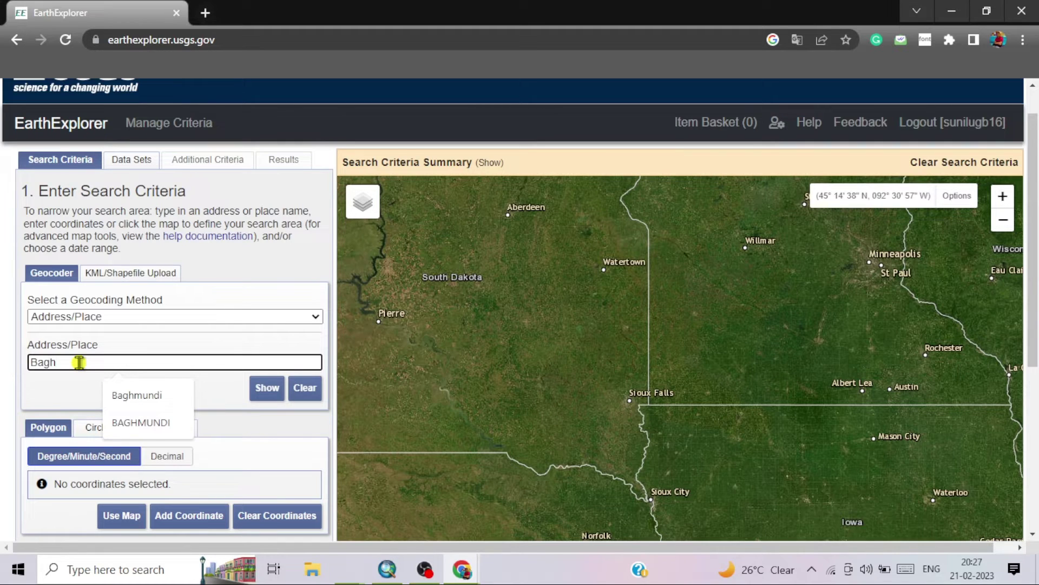
{"action": "type", "text": "mundi"}
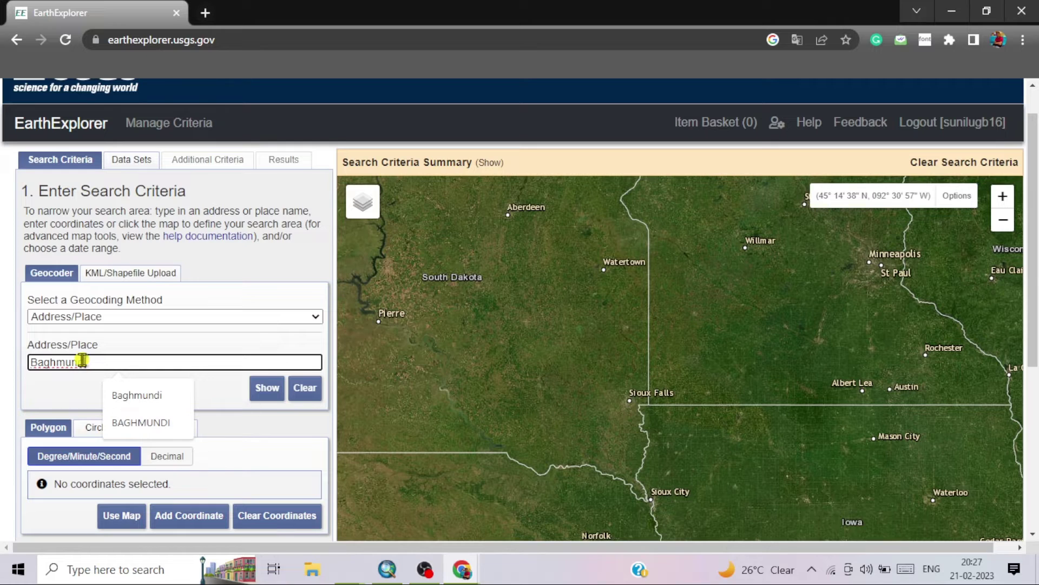
{"action": "left_click", "coordinate": [262, 391]}
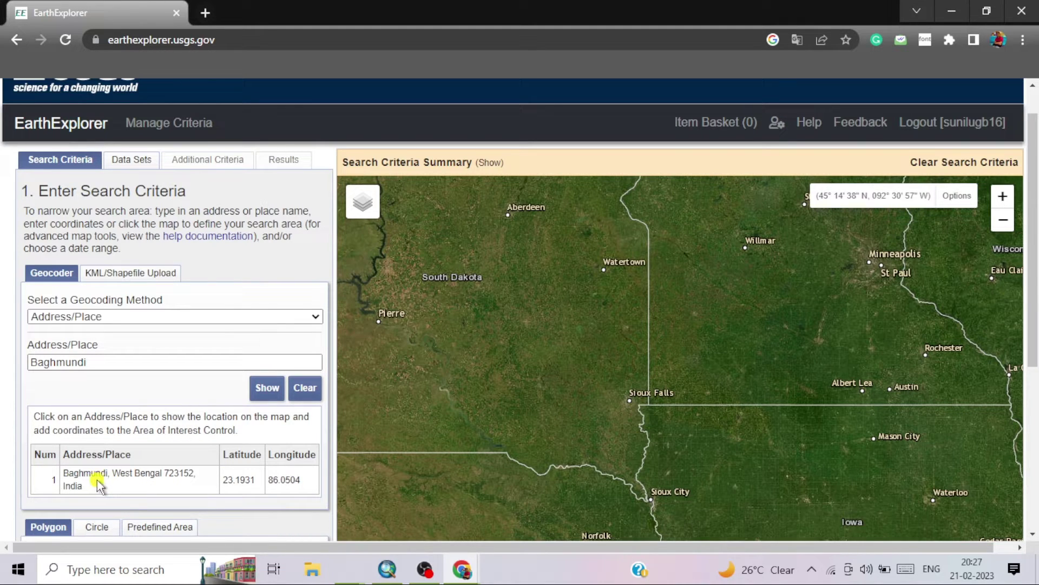
{"action": "left_click", "coordinate": [102, 480]}
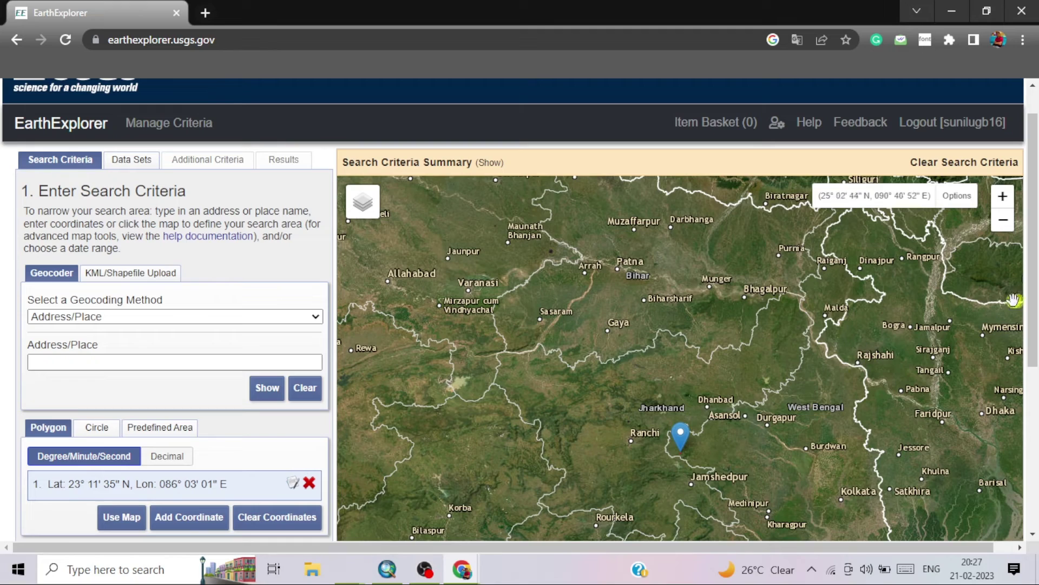
Move the Baghmundi point northwest to just beside Bagmundi and add three more points to outline a four-cornered search area covering the town
{"action": "scroll", "coordinate": [1032, 302], "scroll_direction": "down", "scroll_amount": 2}
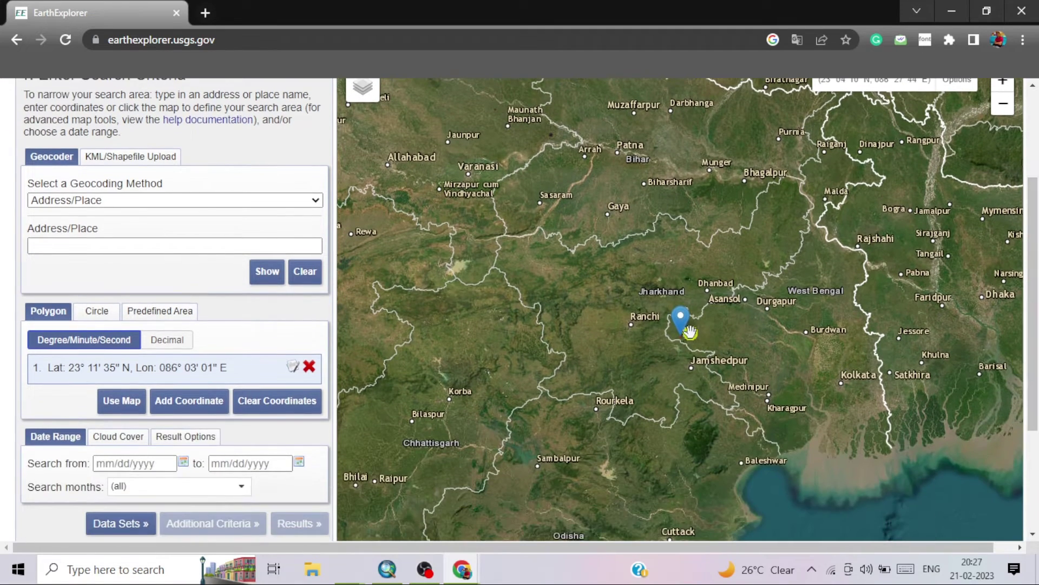
{"action": "scroll", "coordinate": [682, 338], "scroll_direction": "up", "scroll_amount": 1}
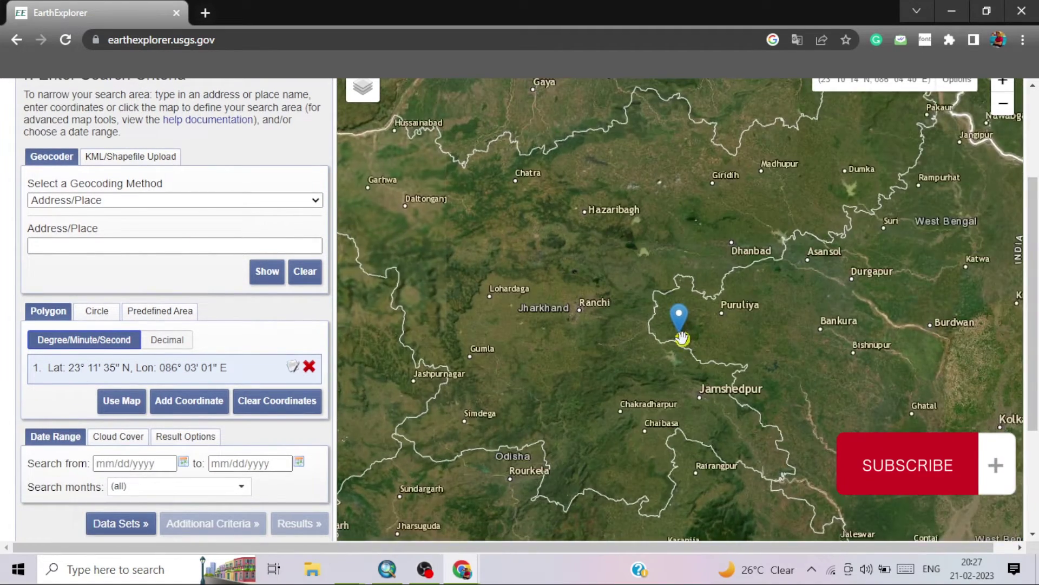
{"action": "scroll", "coordinate": [682, 338], "scroll_direction": "up", "scroll_amount": 3}
{"action": "scroll", "coordinate": [673, 325], "scroll_direction": "up", "scroll_amount": 1}
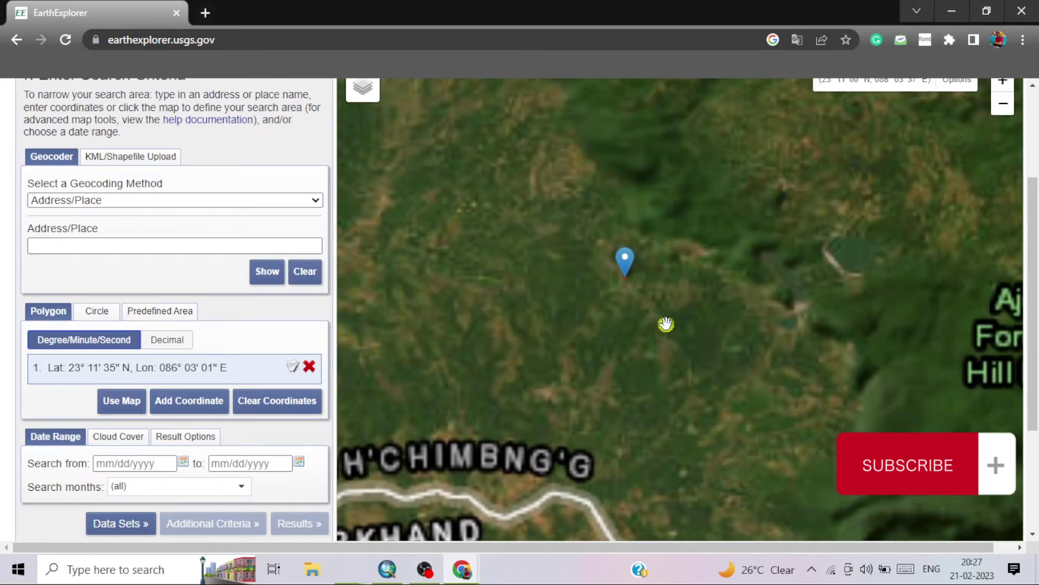
{"action": "scroll", "coordinate": [619, 294], "scroll_direction": "up", "scroll_amount": 1}
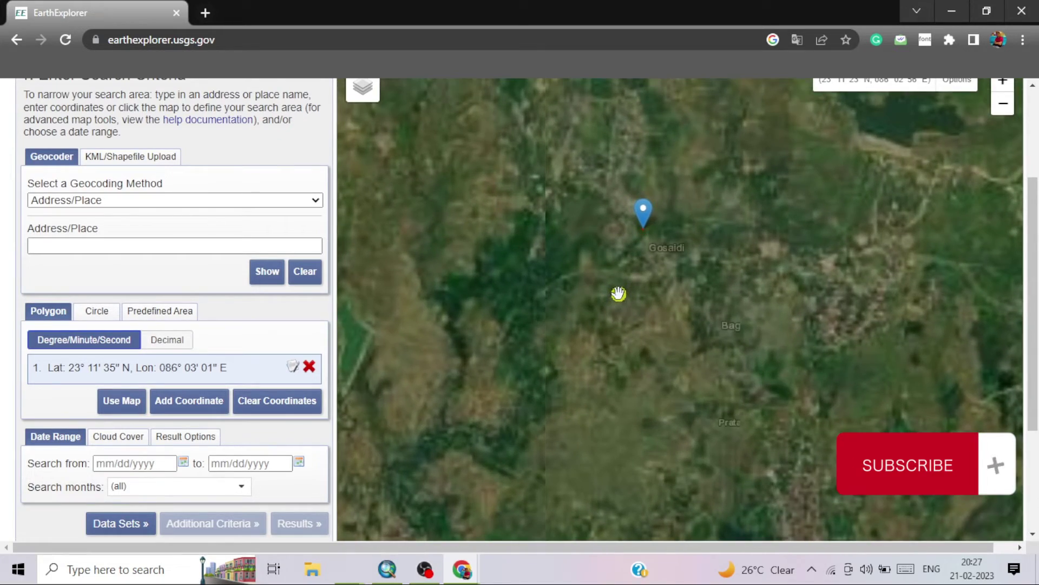
{"action": "left_click_drag", "start_coordinate": [633, 283], "coordinate": [648, 360]}
{"action": "scroll", "coordinate": [650, 327], "scroll_direction": "up", "scroll_amount": 1}
{"action": "scroll", "coordinate": [650, 327], "scroll_direction": "down", "scroll_amount": 2}
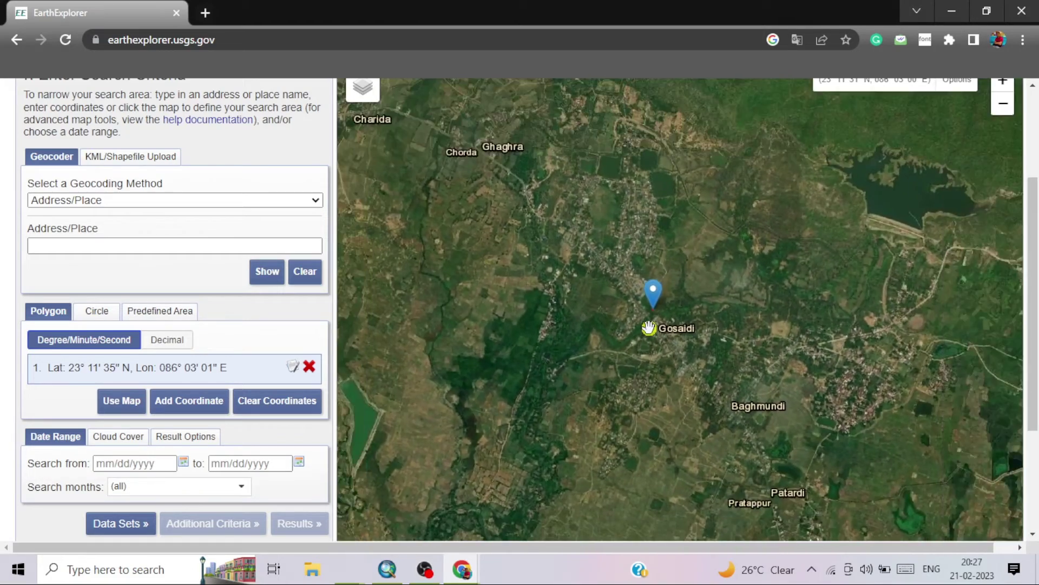
{"action": "mouse_move", "coordinate": [715, 316]}
{"action": "left_mouse_down"}
{"action": "mouse_move", "coordinate": [699, 398]}
{"action": "mouse_move", "coordinate": [682, 372]}
{"action": "left_mouse_up"}
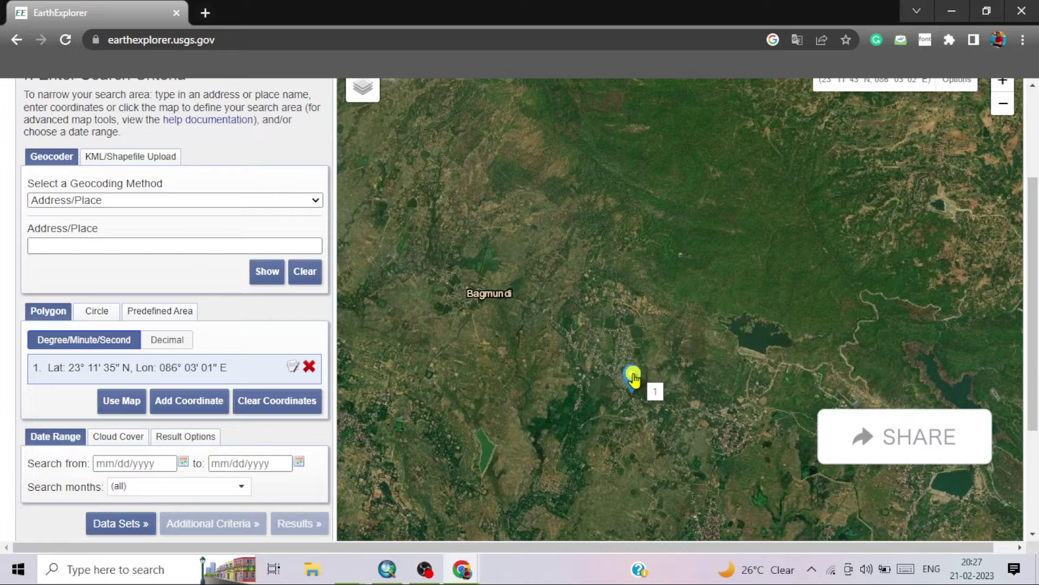
{"action": "left_click_drag", "start_coordinate": [632, 378], "coordinate": [526, 252]}
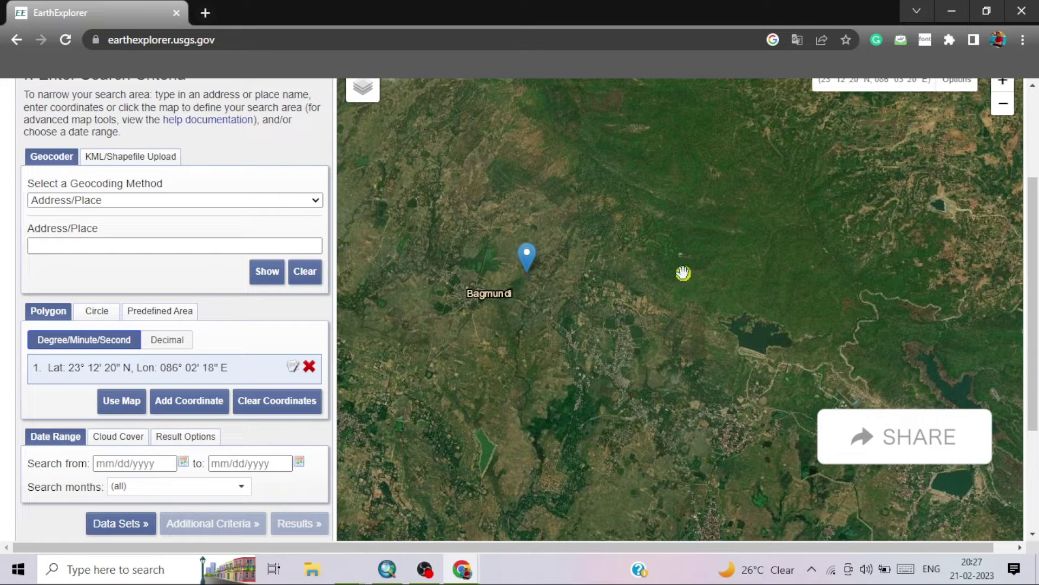
{"action": "left_click", "coordinate": [748, 271]}
{"action": "left_click", "coordinate": [756, 450]}
{"action": "left_click", "coordinate": [542, 436]}
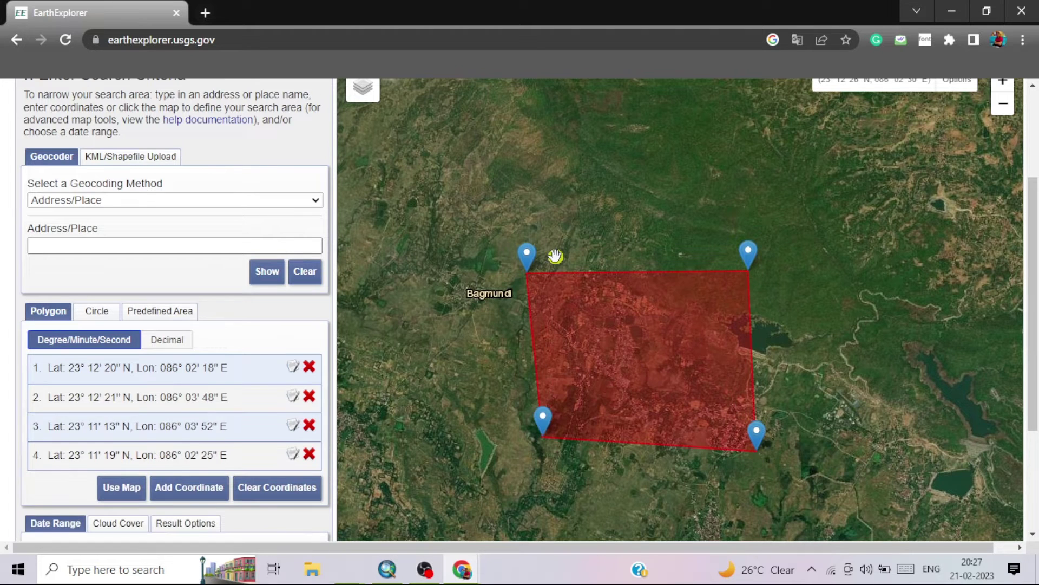
Shift the search polygon's four corners north to span about 23° 11' 34" to 23° 12' 46" N
{"action": "left_click_drag", "start_coordinate": [527, 254], "coordinate": [529, 202]}
{"action": "left_click_drag", "start_coordinate": [748, 252], "coordinate": [749, 192]}
{"action": "left_click_drag", "start_coordinate": [758, 432], "coordinate": [750, 378]}
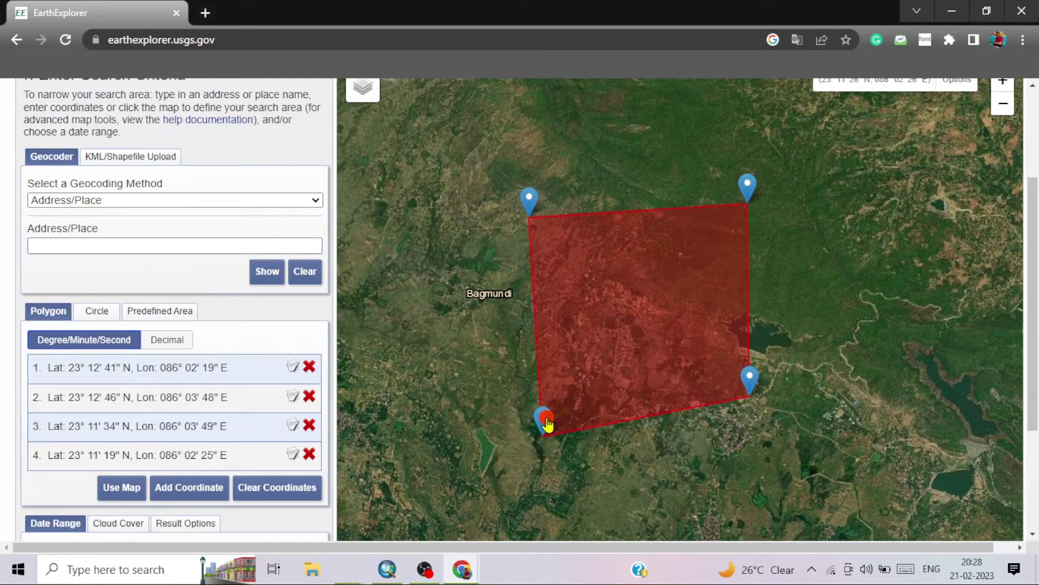
{"action": "left_click_drag", "start_coordinate": [543, 418], "coordinate": [537, 383]}
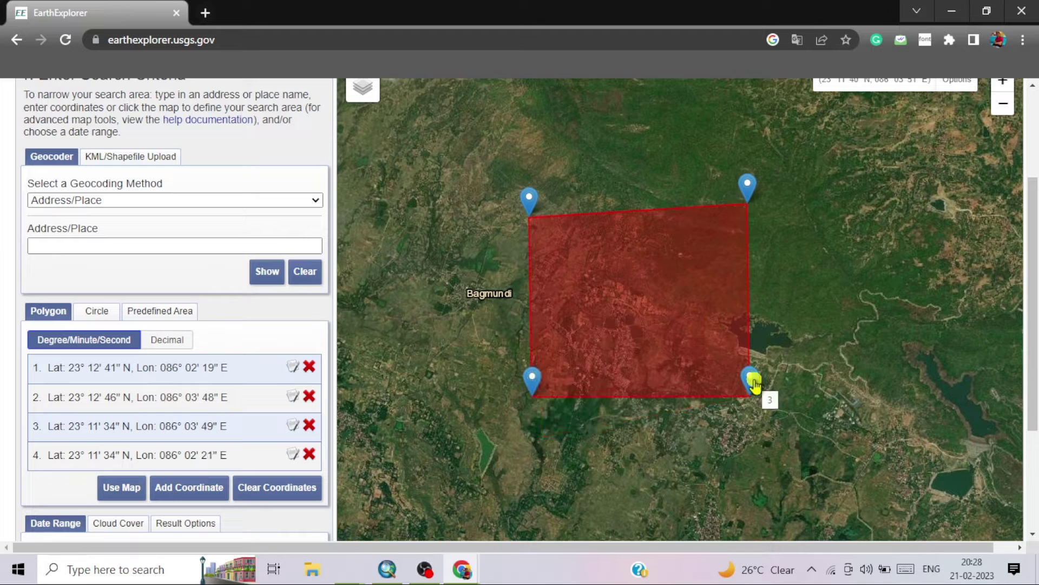
{"action": "left_click_drag", "start_coordinate": [752, 376], "coordinate": [755, 373]}
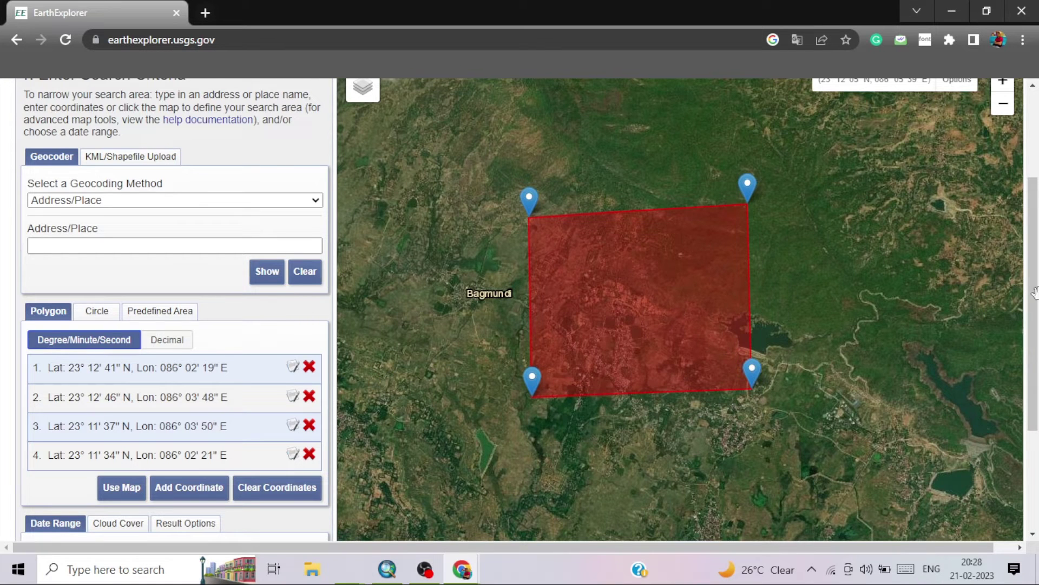
Select the SRTM 1 Arc-Second Global data set under Digital Elevation and display its search results for the polygon
{"action": "left_click_drag", "start_coordinate": [1034, 280], "coordinate": [1028, 364]}
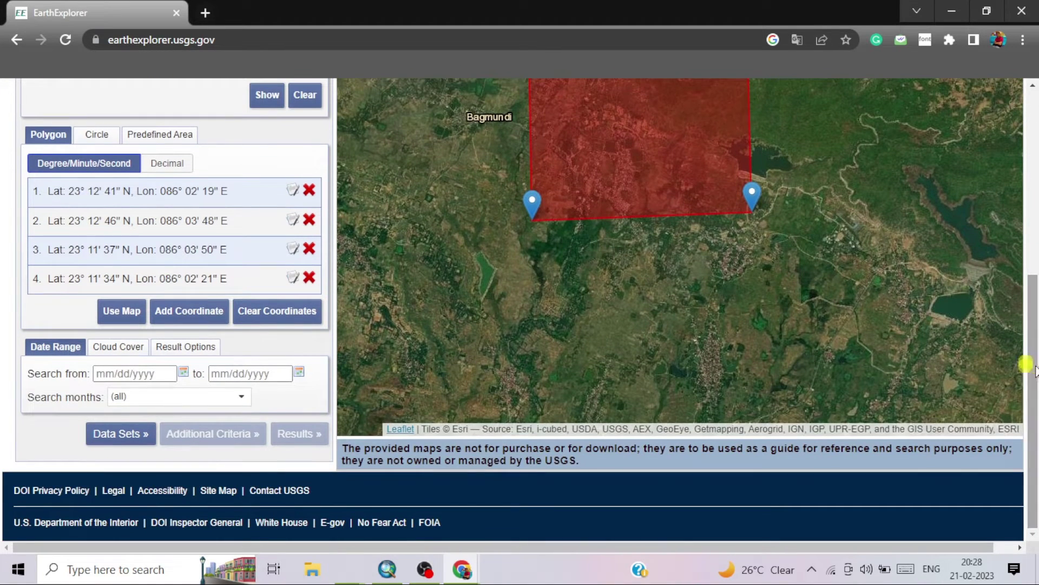
{"action": "left_click", "coordinate": [128, 437]}
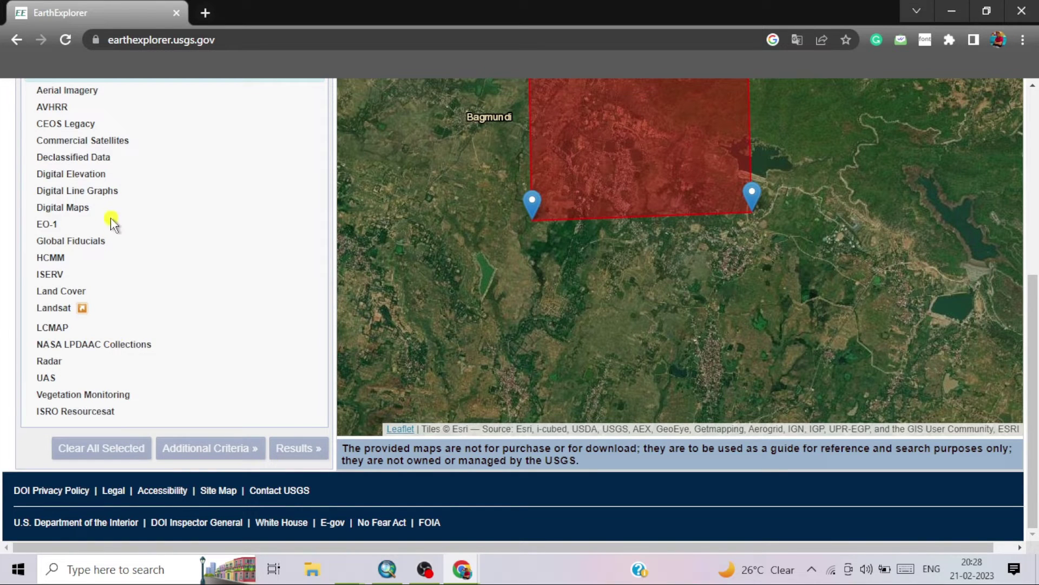
{"action": "left_click_drag", "start_coordinate": [1031, 316], "coordinate": [1028, 268]}
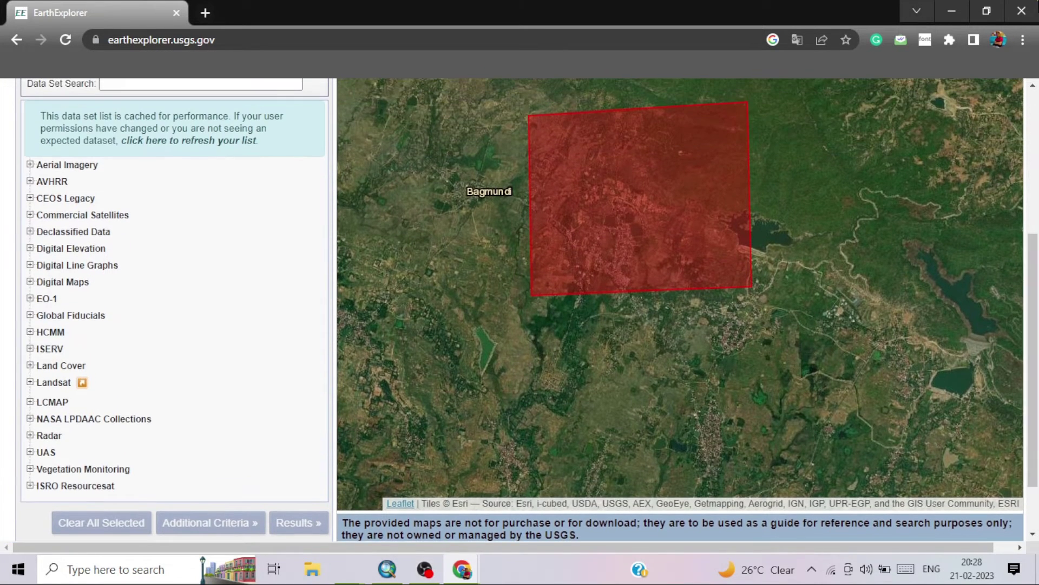
{"action": "left_click", "coordinate": [30, 249]}
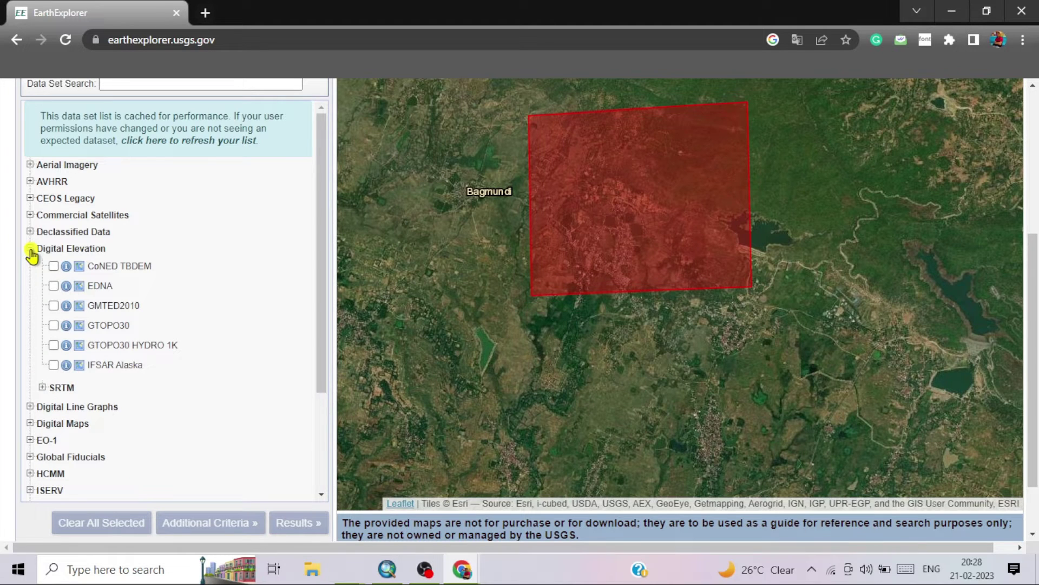
{"action": "left_click", "coordinate": [43, 387]}
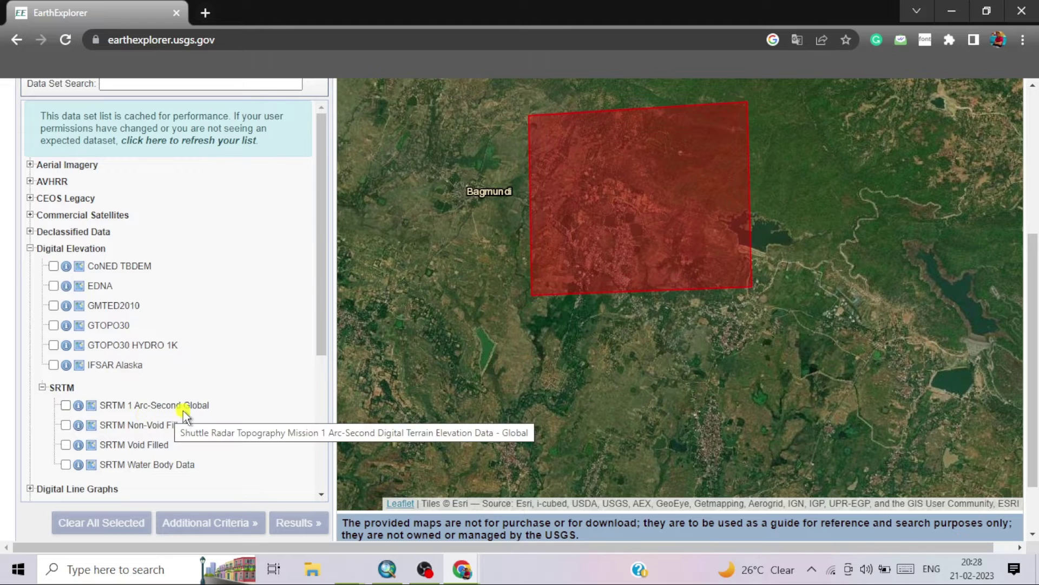
{"action": "left_click", "coordinate": [65, 405]}
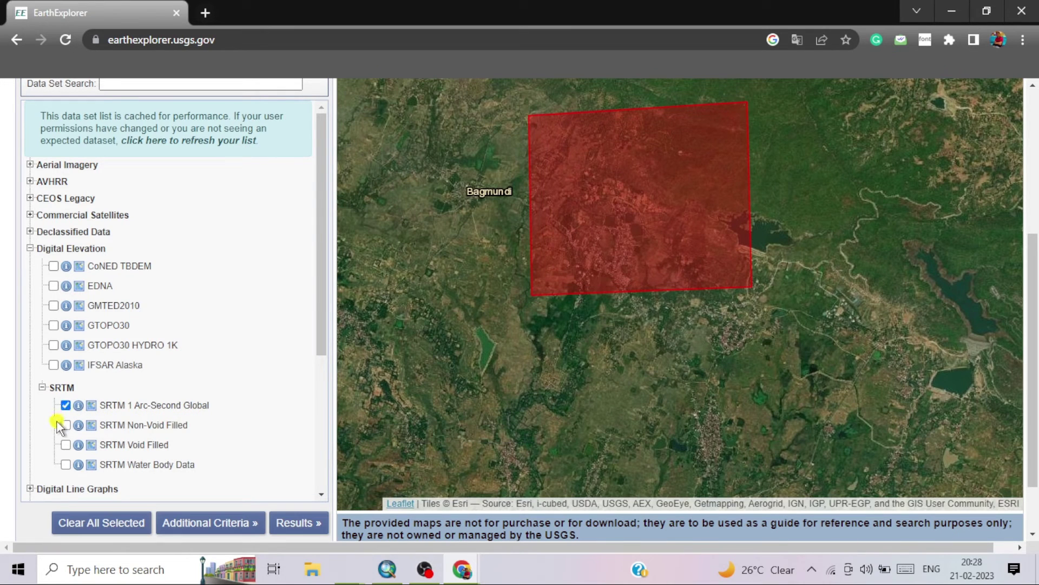
{"action": "left_click", "coordinate": [297, 524]}
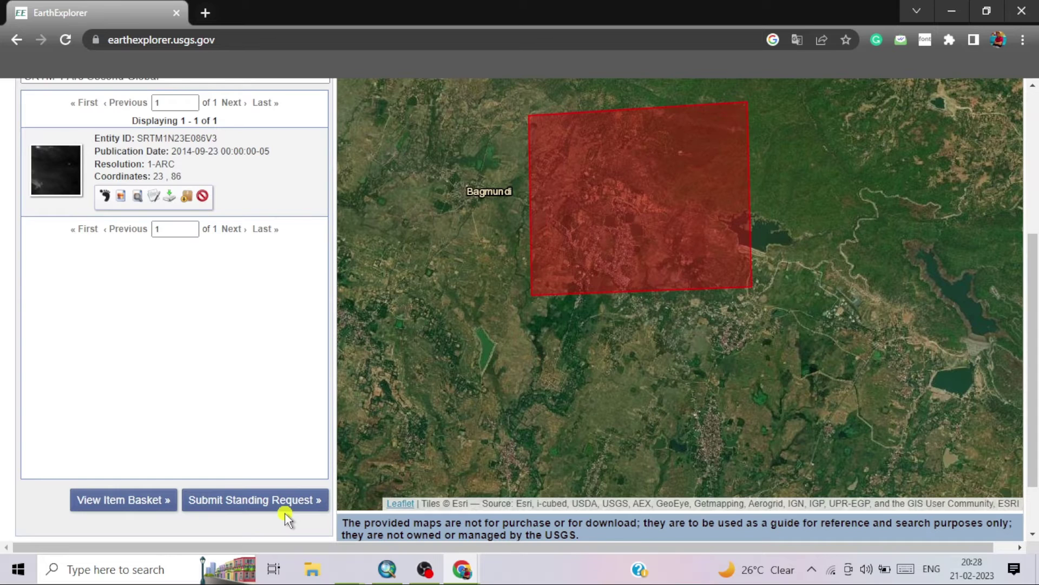
{"action": "left_click_drag", "start_coordinate": [1034, 297], "coordinate": [1033, 233]}
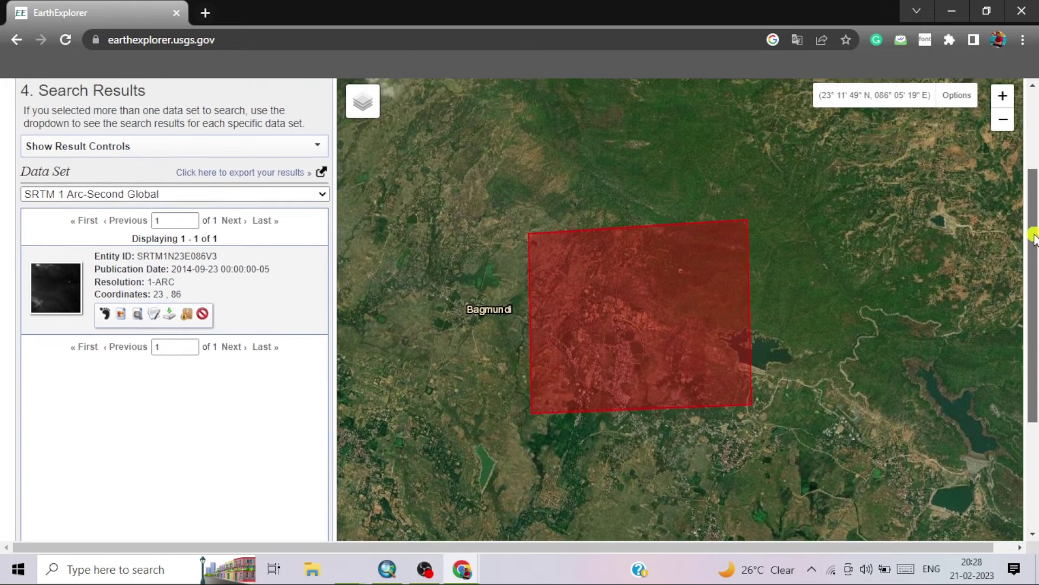
Show the footprint and browse overlay of scene SRTM1N23E086V3 on the map, and download its GeoTIFF 1 Arc-second file
{"action": "left_click", "coordinate": [107, 318]}
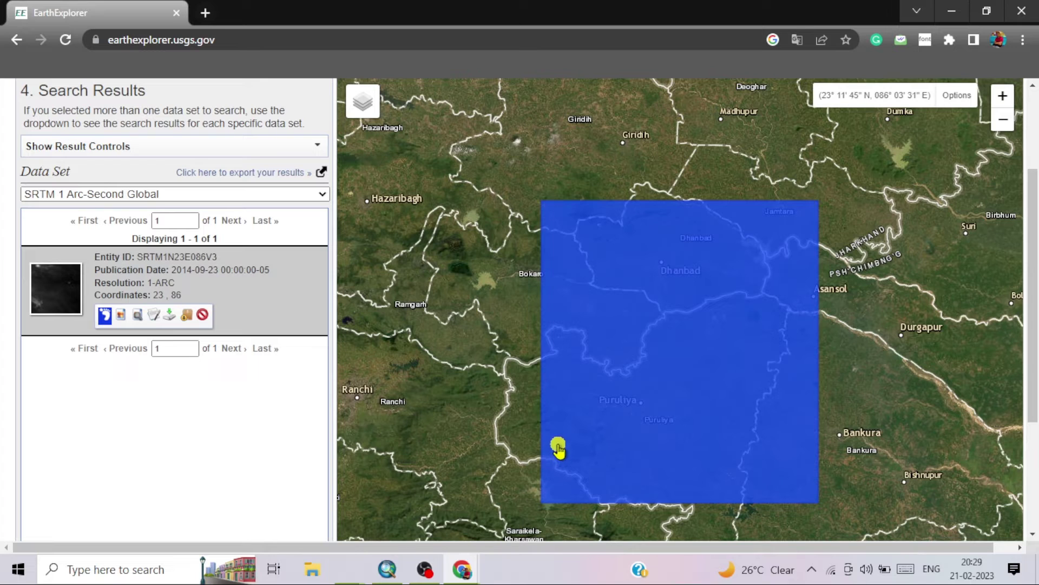
{"action": "left_click", "coordinate": [121, 316]}
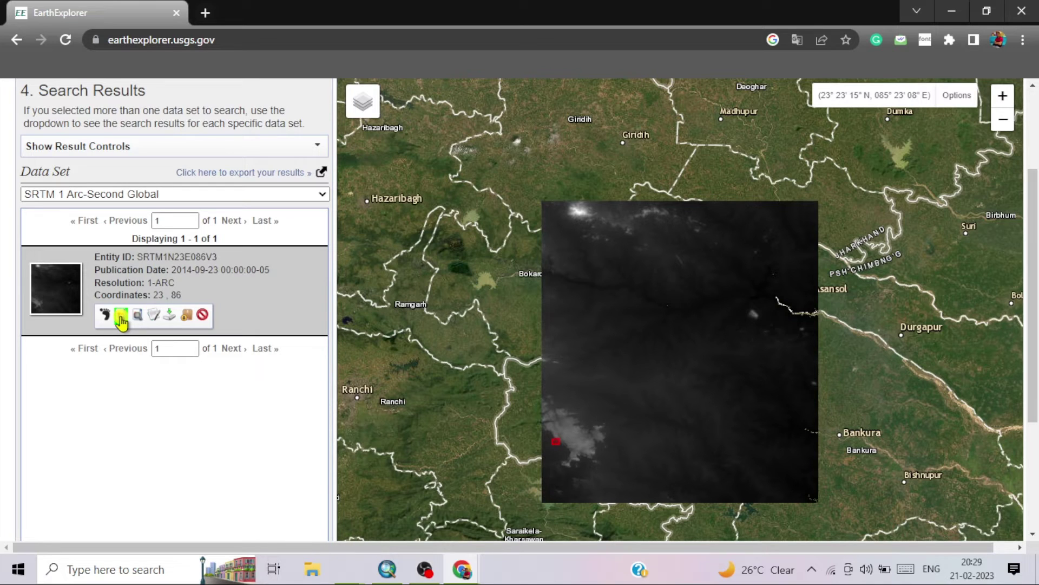
{"action": "left_click", "coordinate": [171, 317]}
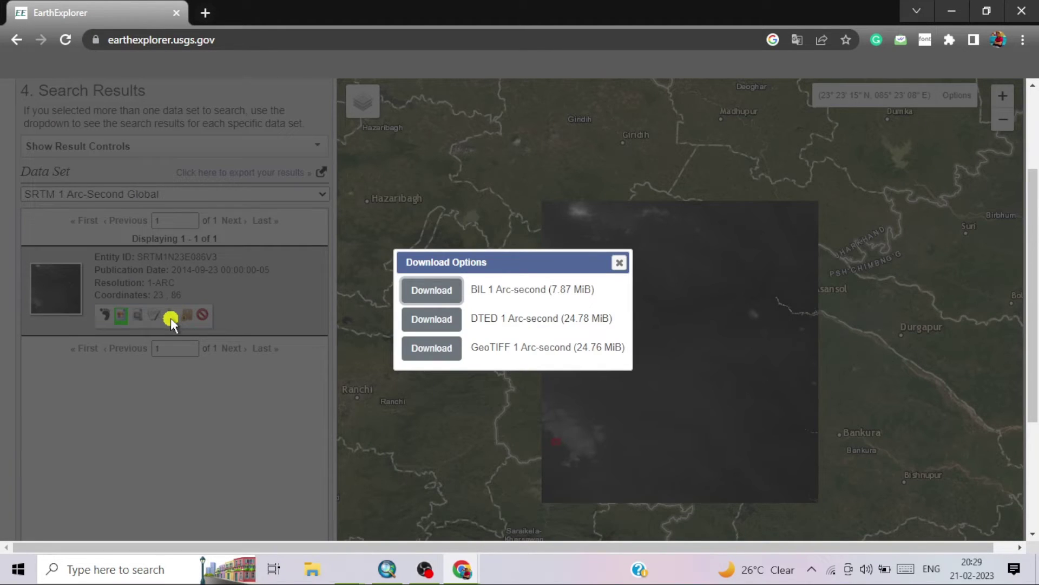
{"action": "left_click", "coordinate": [441, 349]}
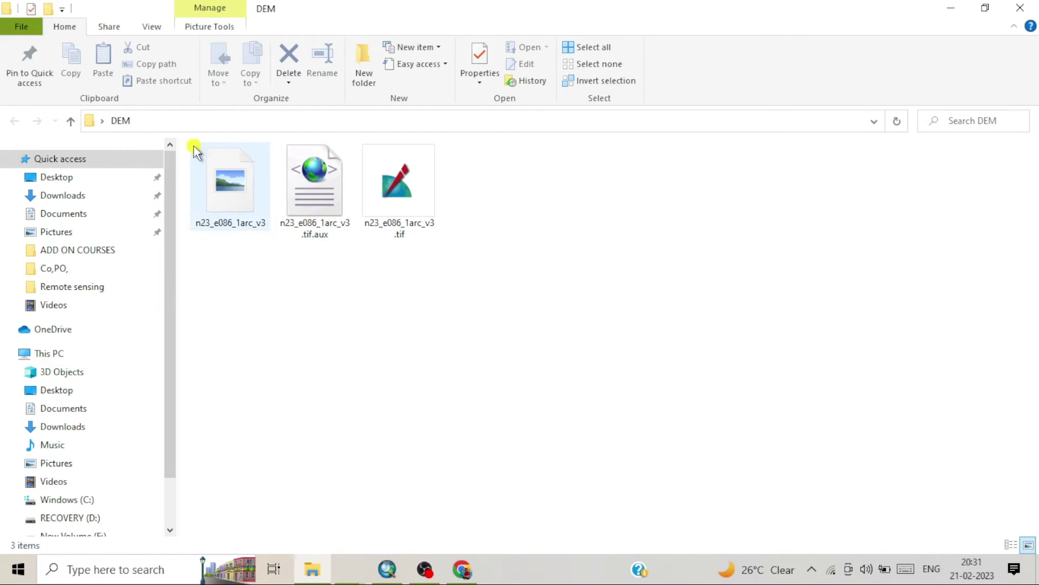
Close the DEM folder window and switch to the untitled ArcMap document that is already running
{"action": "left_click", "coordinate": [1031, 4]}
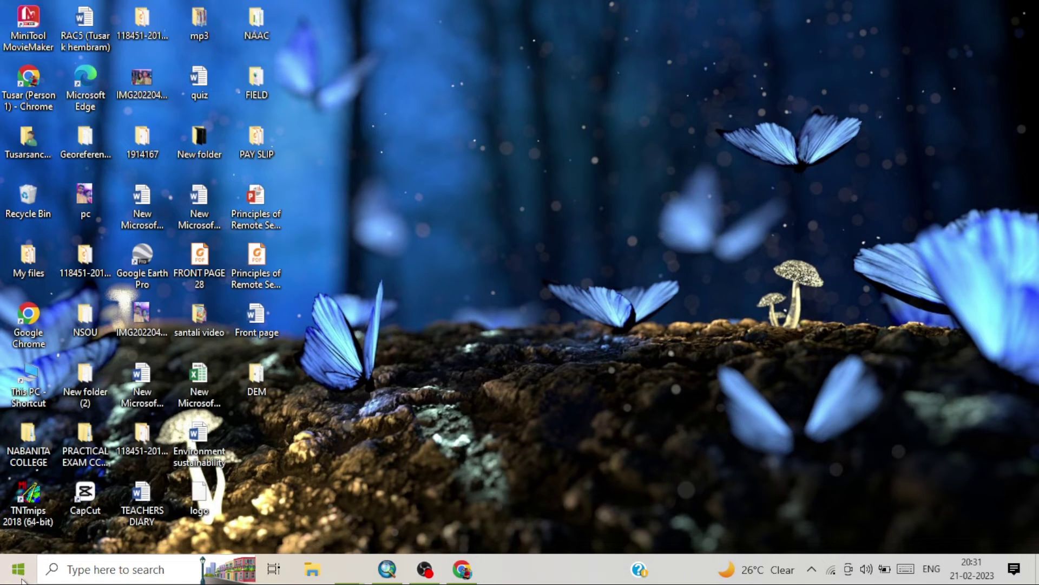
{"action": "left_click", "coordinate": [19, 569]}
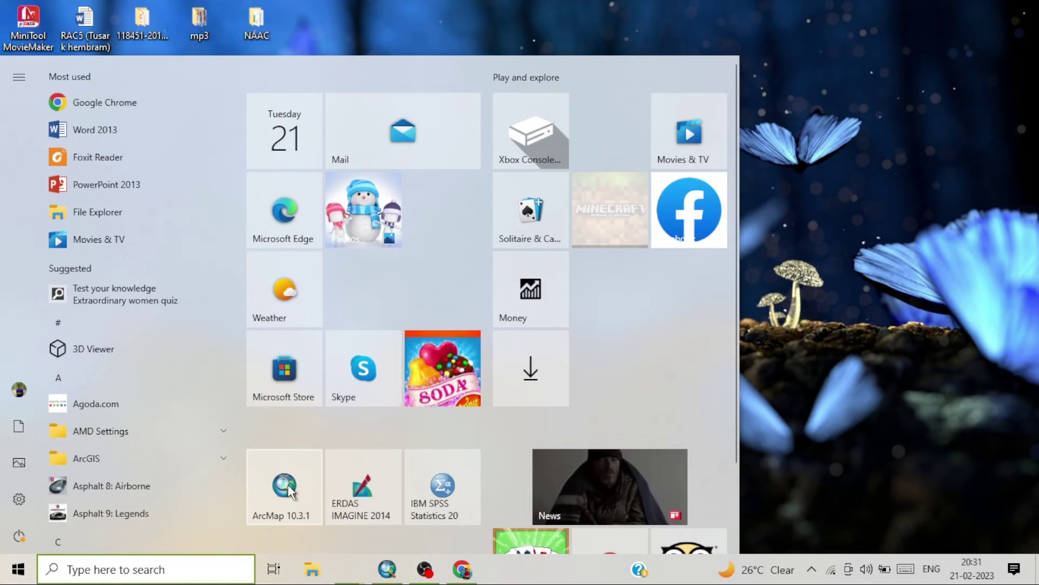
{"action": "mouse_move", "coordinate": [387, 568]}
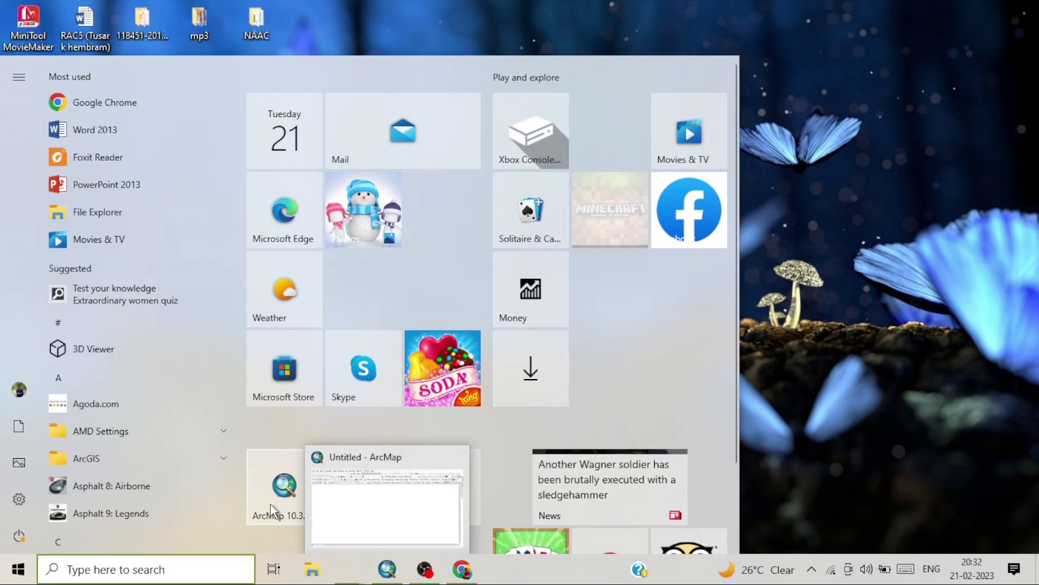
{"action": "left_click", "coordinate": [388, 569]}
Add the raster n23_e086_1arc_v3.tif from the Desktop's DEM folder to the map
{"action": "left_click", "coordinate": [364, 66]}
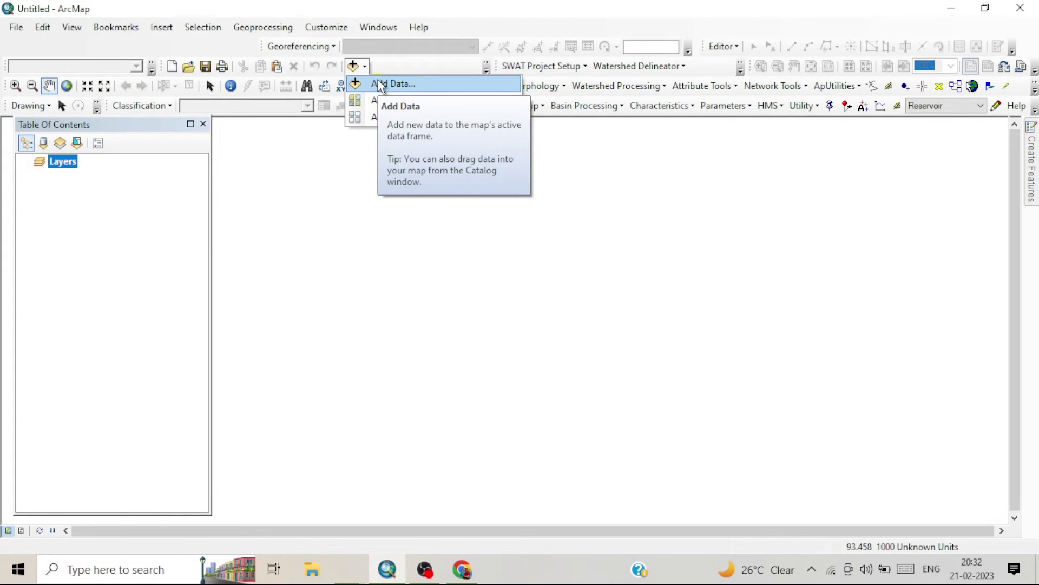
{"action": "left_click", "coordinate": [382, 84]}
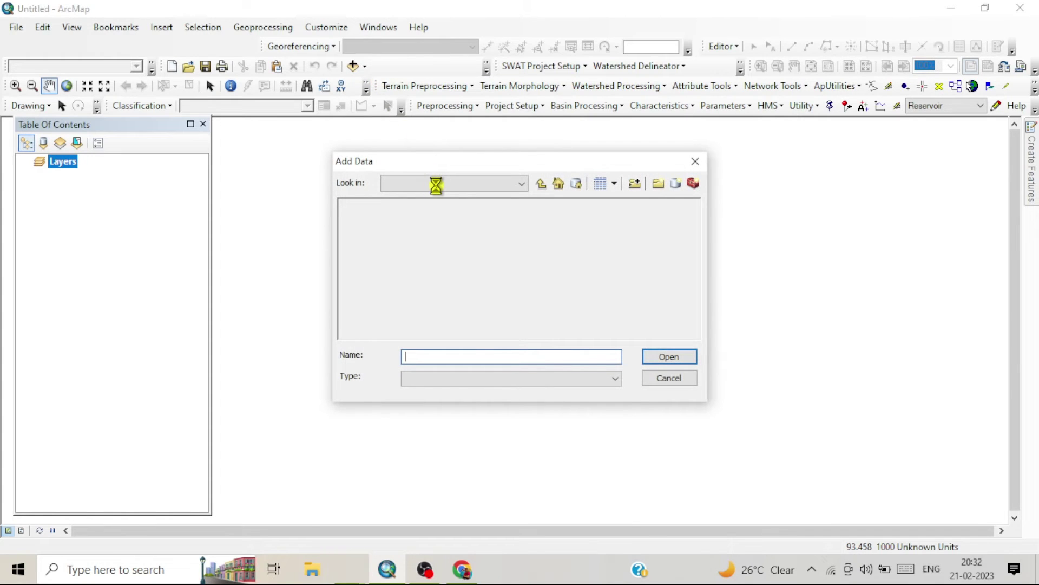
{"action": "left_click", "coordinate": [436, 184]}
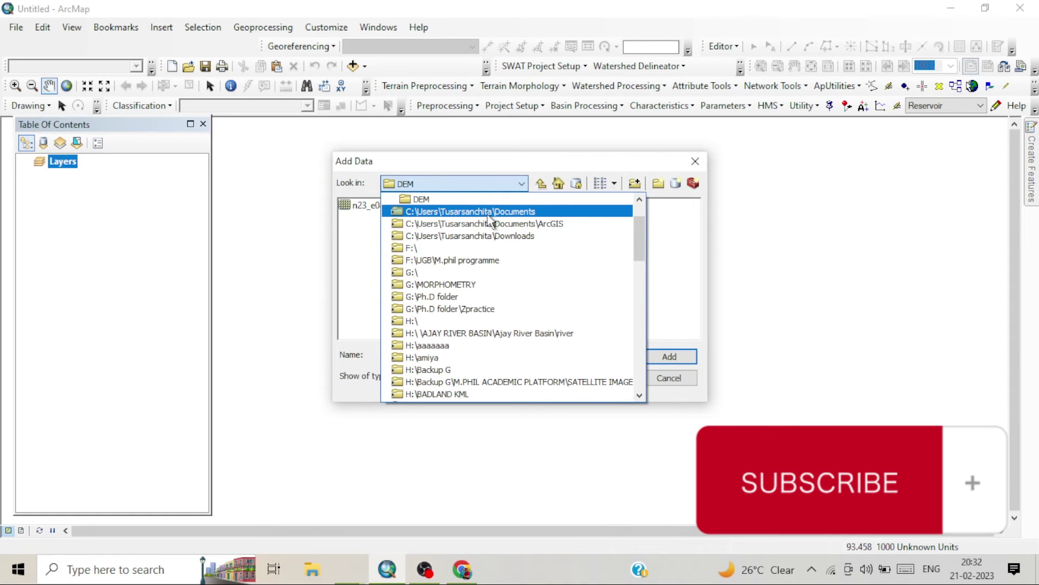
{"action": "left_click_drag", "start_coordinate": [638, 255], "coordinate": [636, 232]}
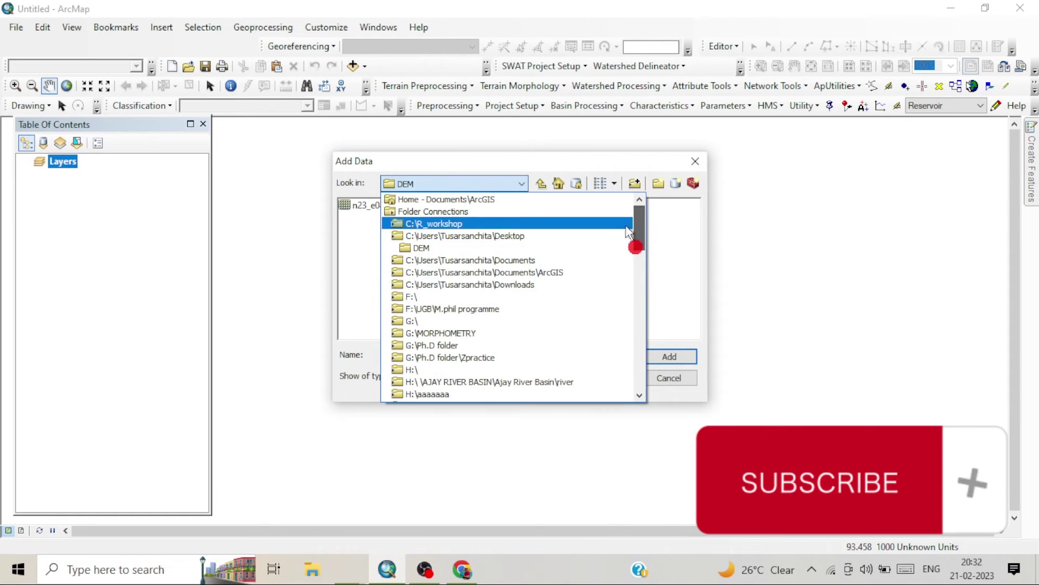
{"action": "left_click", "coordinate": [506, 234]}
{"action": "double_click", "coordinate": [362, 258]}
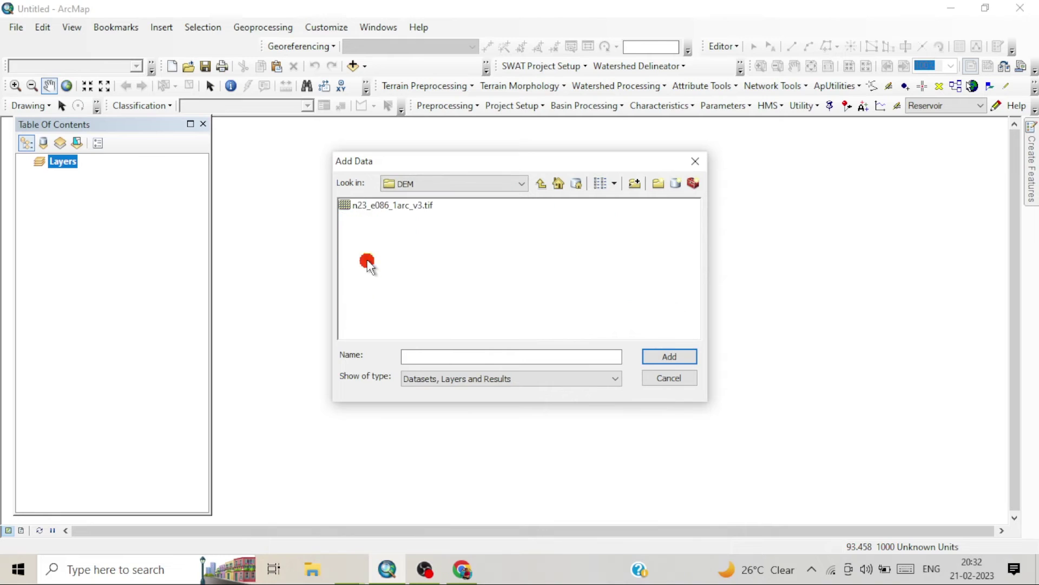
{"action": "left_click", "coordinate": [385, 206]}
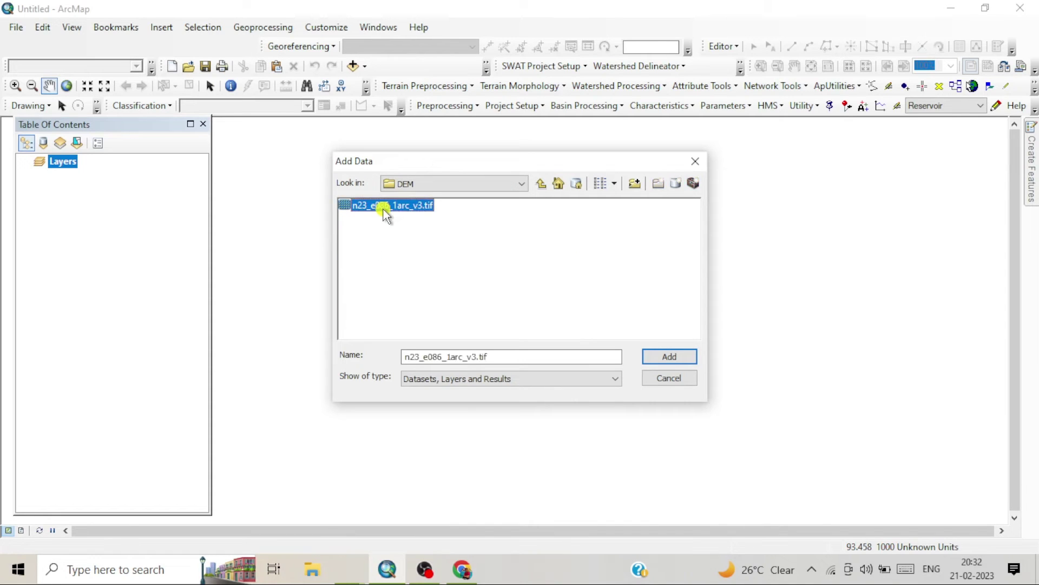
{"action": "left_click", "coordinate": [670, 358]}
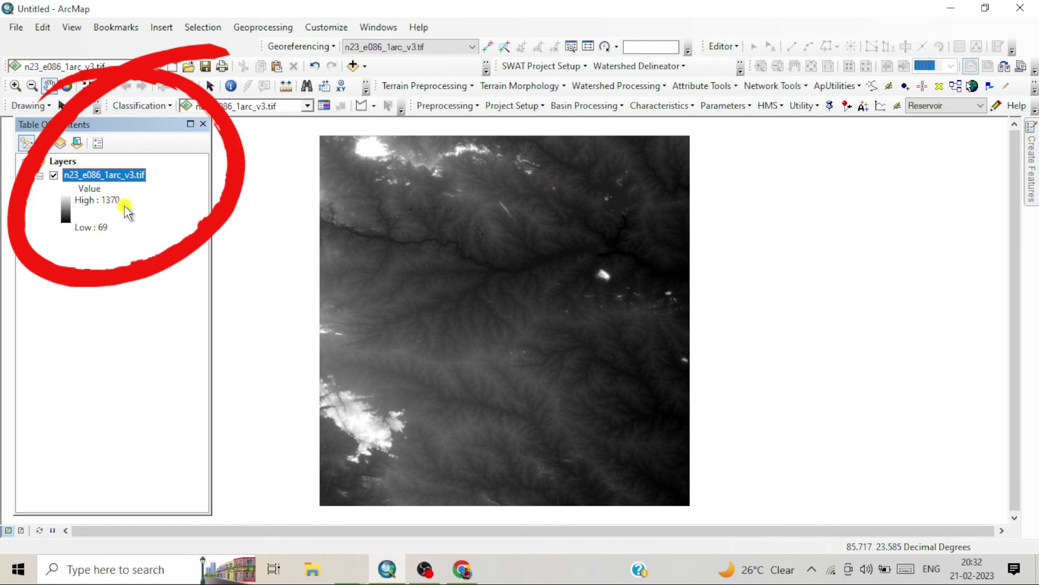
Apply the brown-red, yellow, green and dark blue color ramp to the n23_e086_1arc_v3.tif layer, inverted so high elevations are brown-red
{"action": "left_click", "coordinate": [66, 219]}
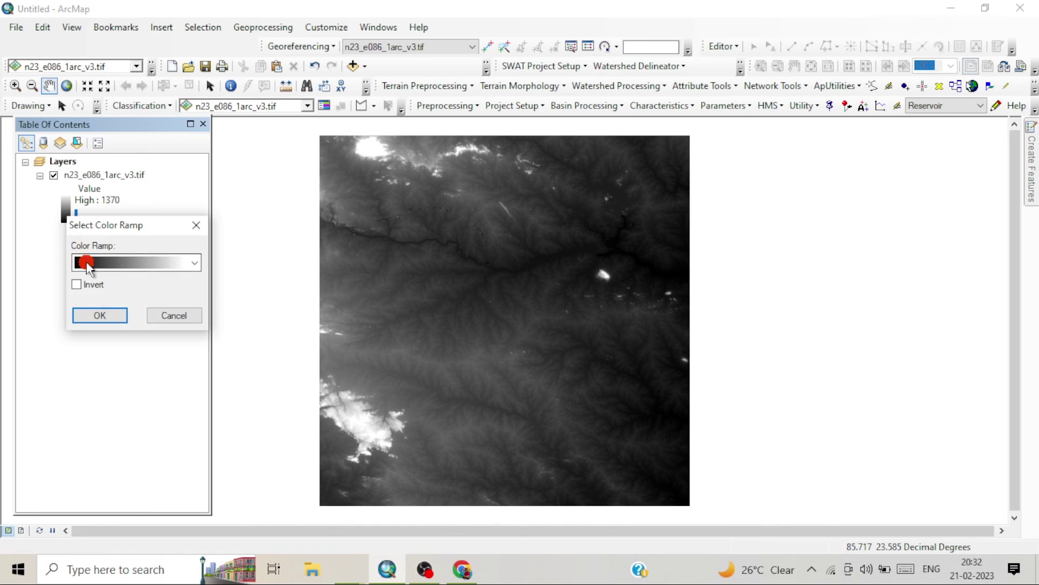
{"action": "left_click", "coordinate": [86, 263]}
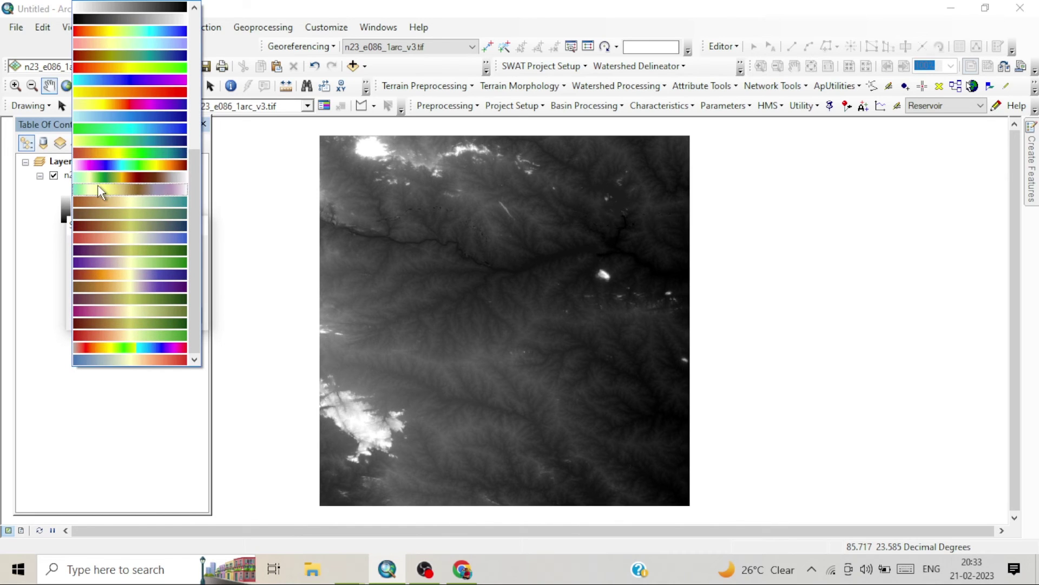
{"action": "left_click", "coordinate": [116, 153]}
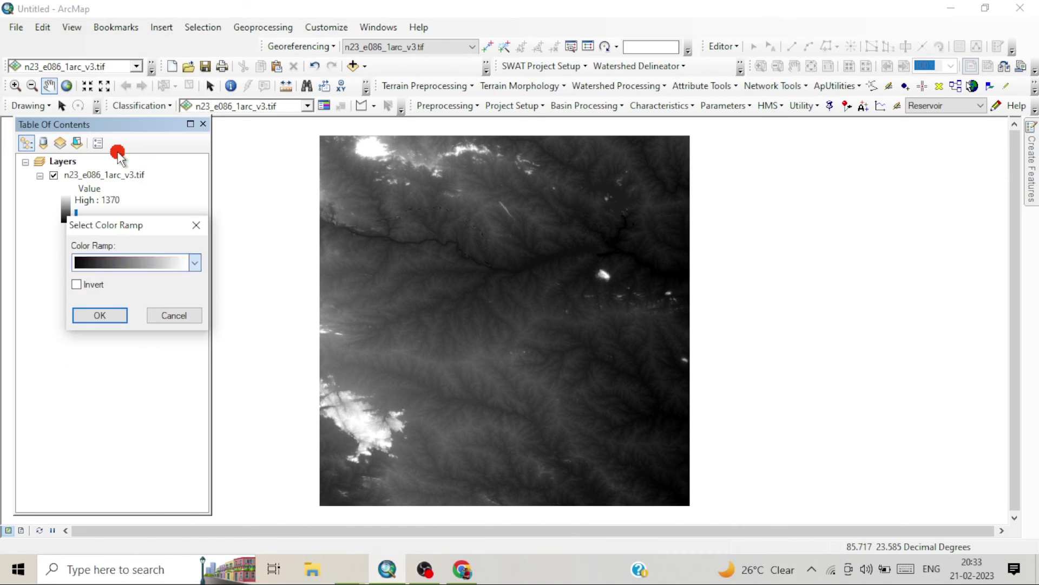
{"action": "left_click", "coordinate": [76, 284]}
{"action": "left_click", "coordinate": [95, 315]}
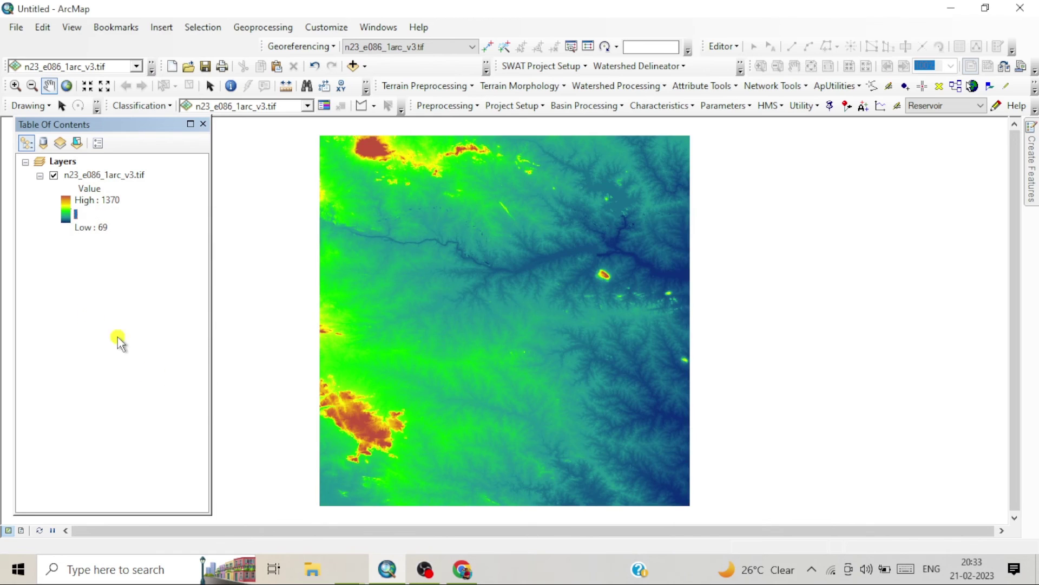